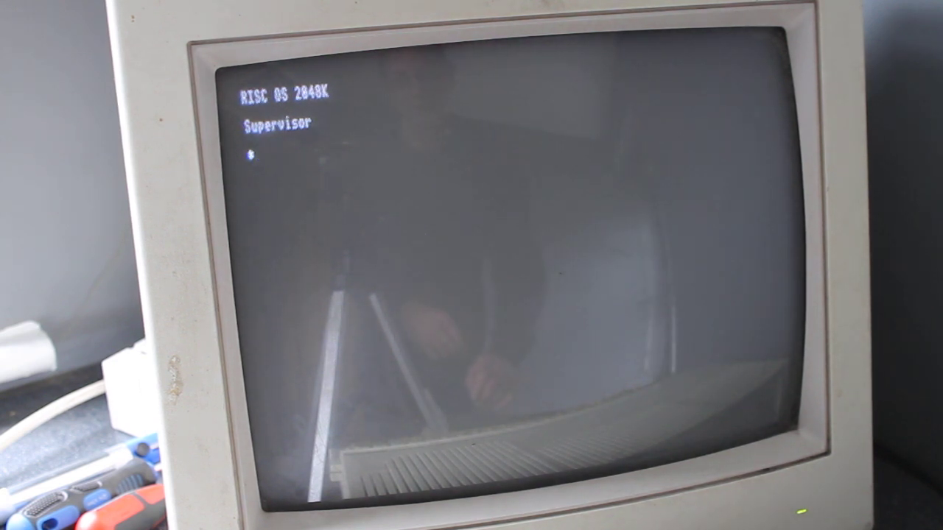
{"action": "type", "text": "DESKTOP"}
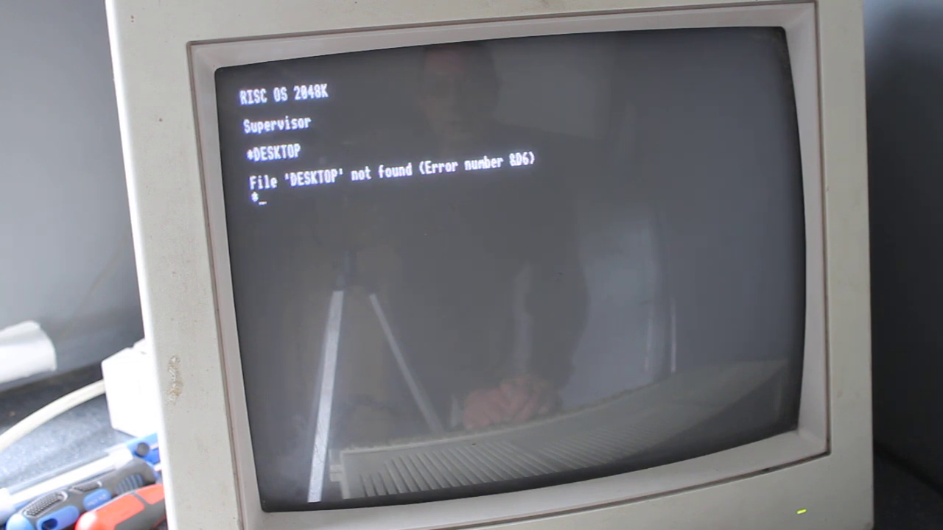
{"action": "type", "text": "ESKTOP"}
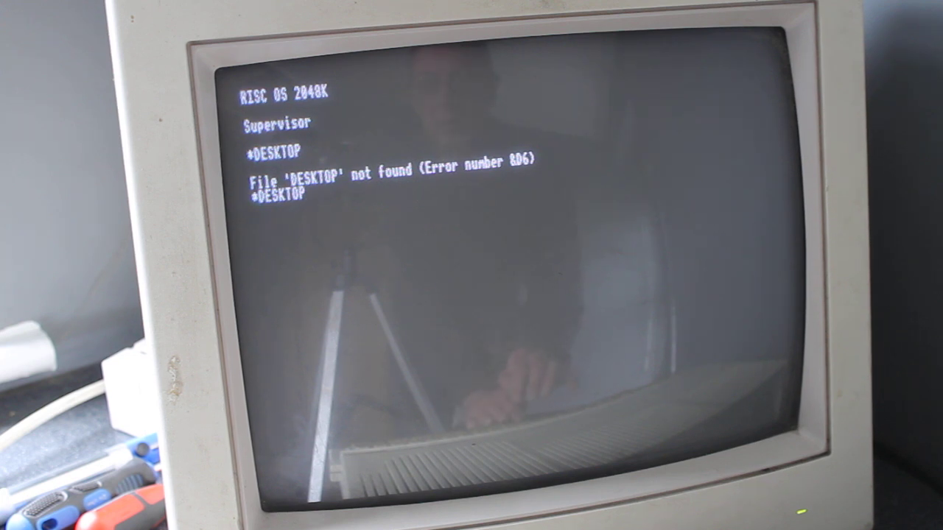
Run *DESKTOP at the Supervisor prompt, which fails with 'File not found'.
{"action": "key", "text": "Return"}
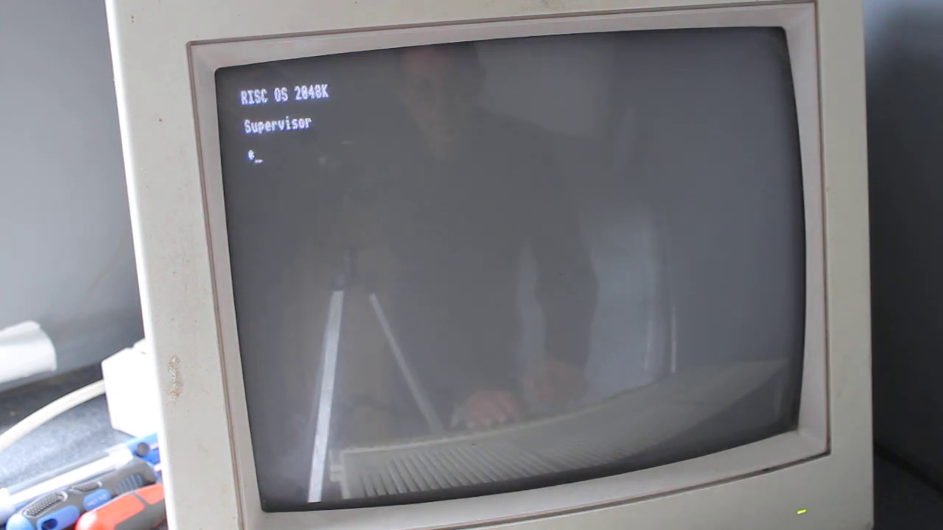
{"action": "type", "text": "SK"}
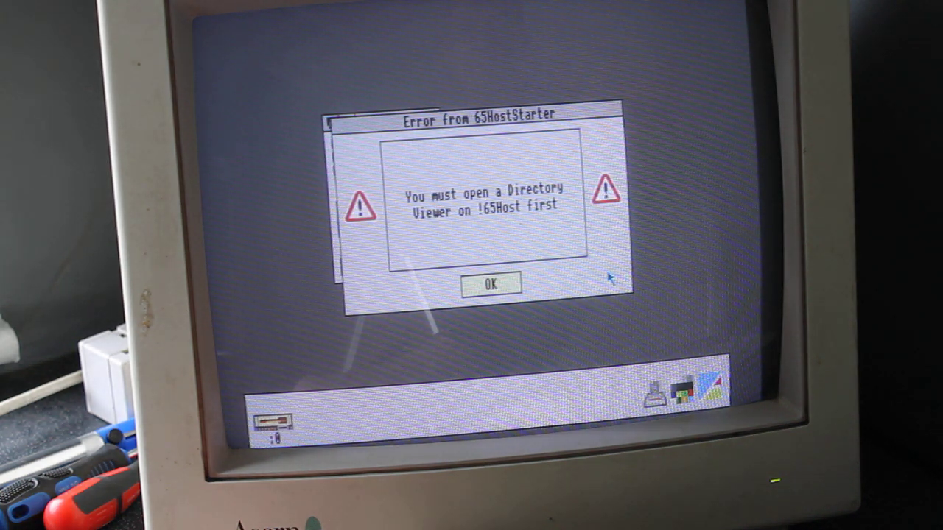
Close the 'Error from 65HostStarter' message with OK, keeping the Palette window open.
{"action": "left_click", "coordinate": [505, 284]}
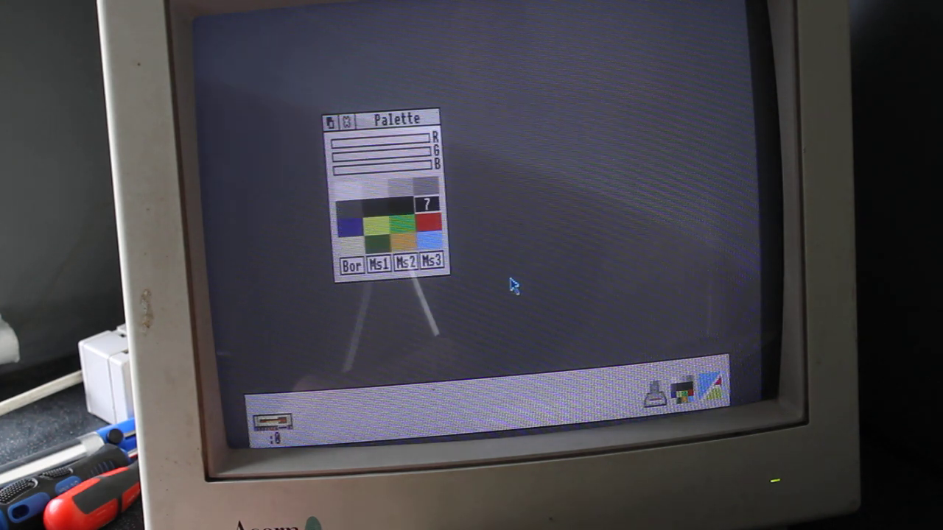